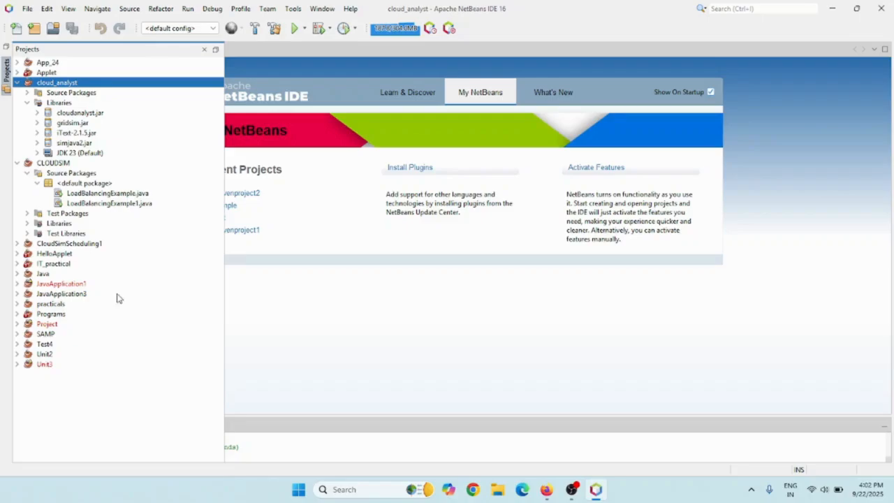
Step: Run the cloud_analyst project to launch Cloud Analyst and open its simulation configuration
right_click(68, 85)
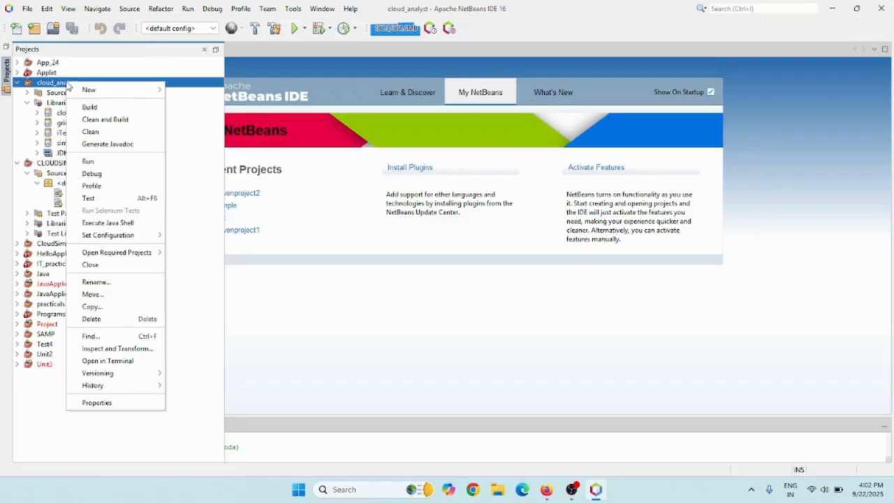
left_click(96, 163)
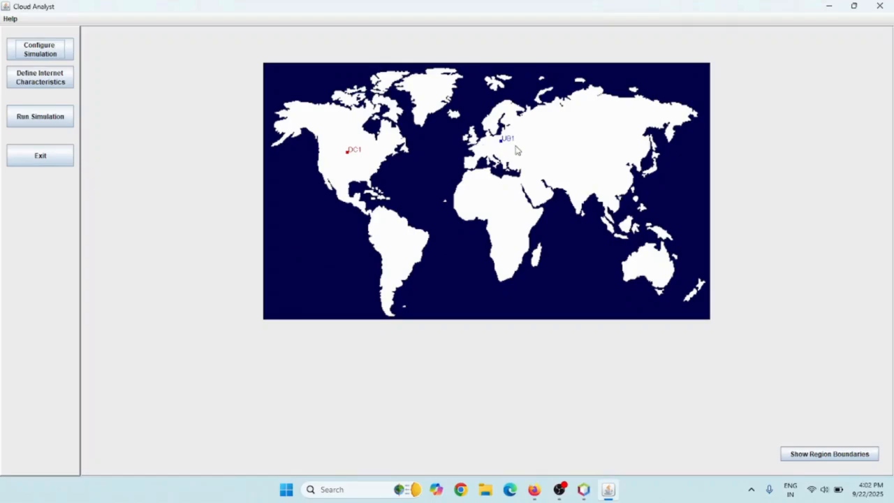
left_click(34, 50)
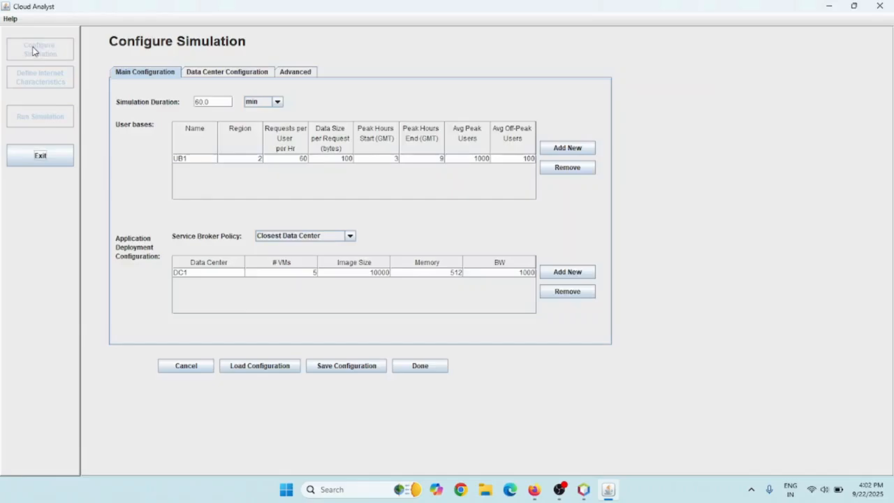
Step: Set the simulation duration to 1 day by changing the unit to days and the value to 1
left_click(278, 102)
left_click(264, 133)
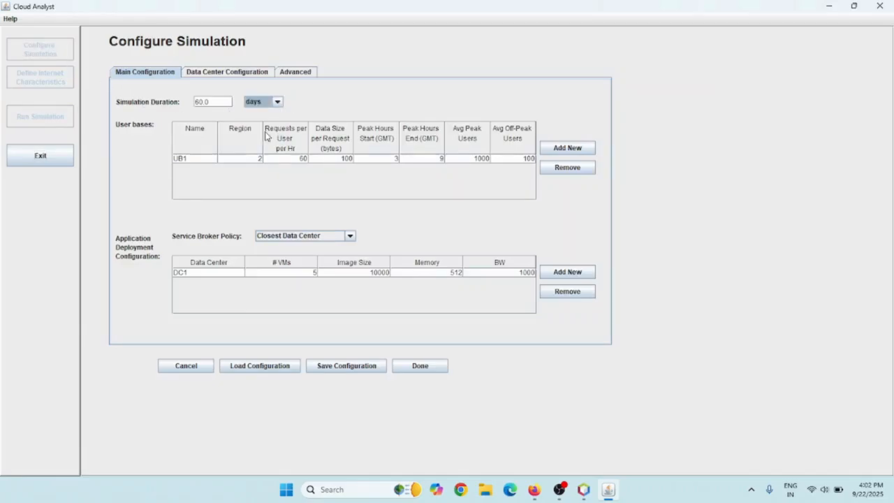
left_click(209, 102)
key("BackSpace")
key("BackSpace")
key("BackSpace")
key("BackSpace")
type("1")
Step: Add three data centers to the data center configuration and assign them to regions 1, 2 and 3
left_click(218, 74)
left_click(564, 136)
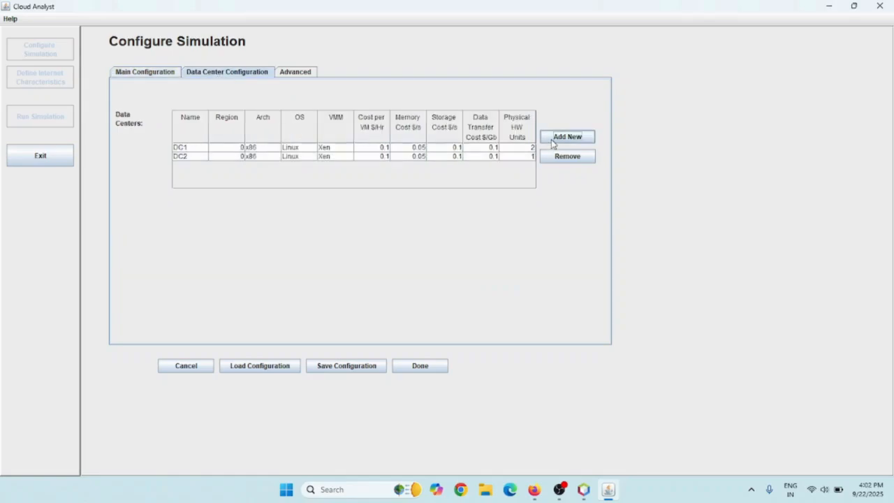
left_click(218, 157)
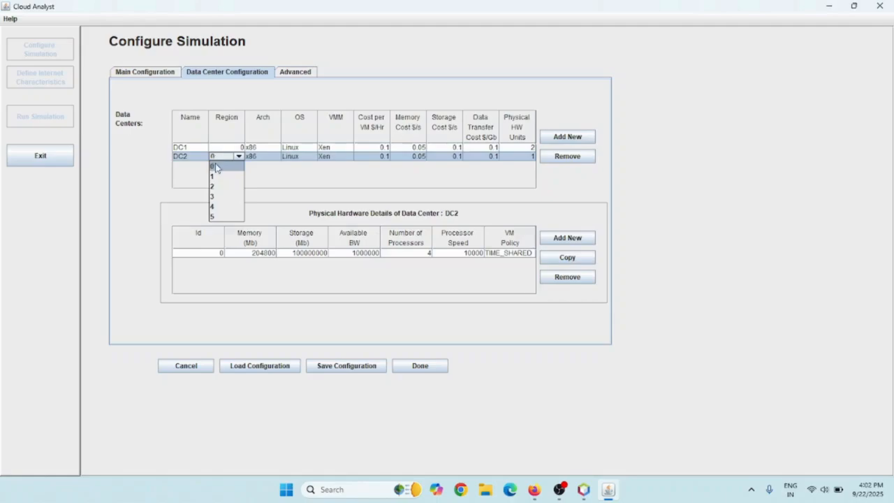
left_click(218, 177)
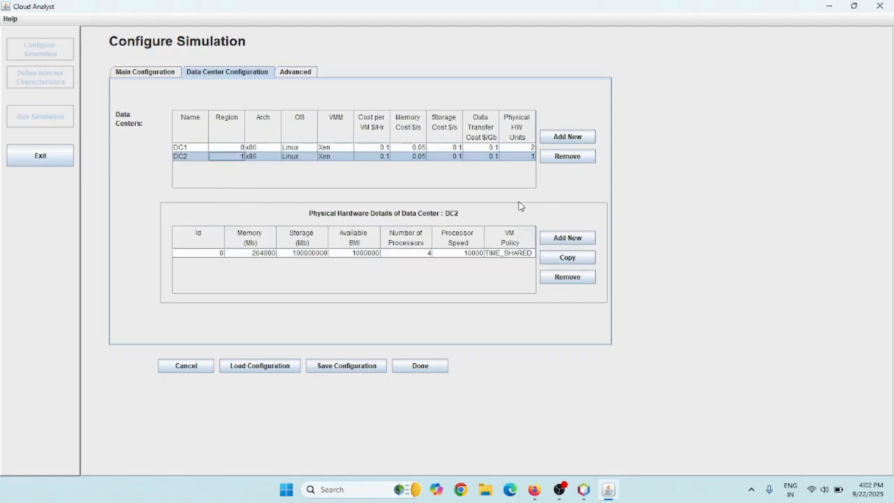
left_click(567, 137)
left_click(218, 166)
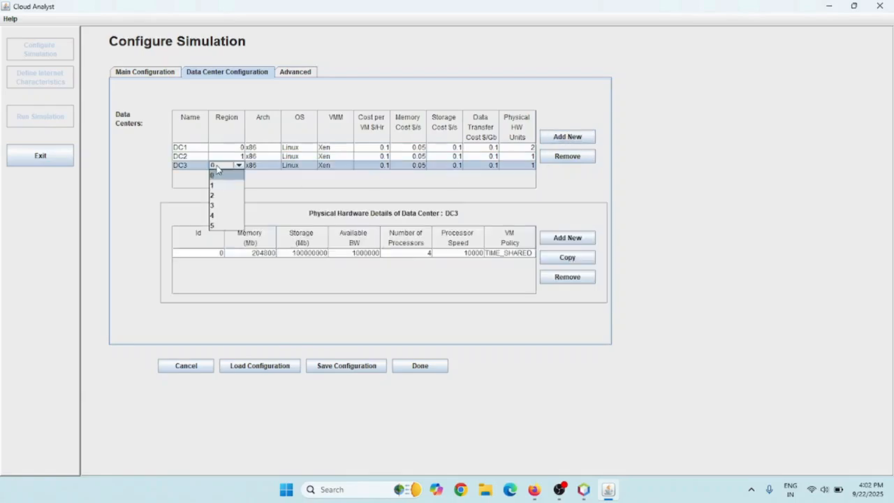
left_click(218, 195)
left_click(578, 139)
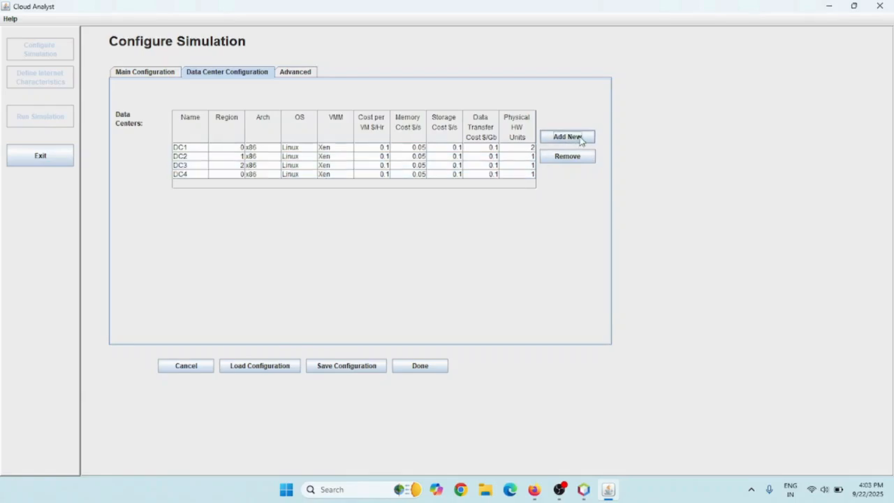
left_click(222, 174)
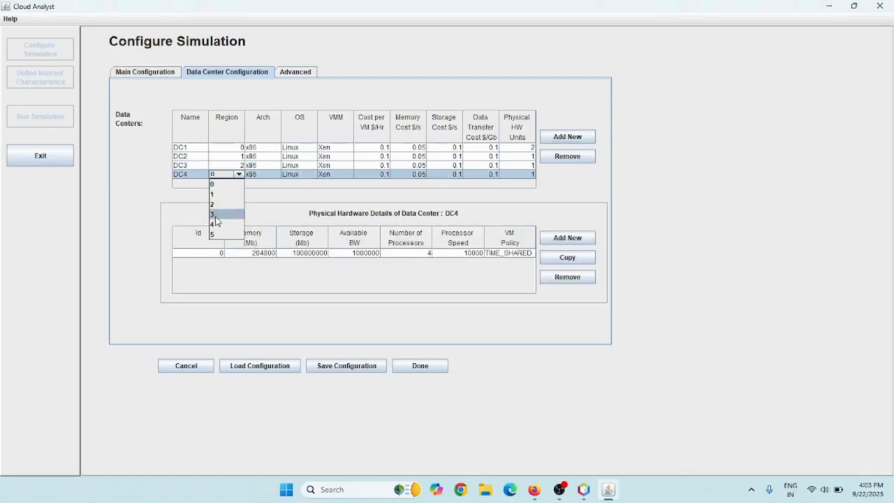
left_click(216, 214)
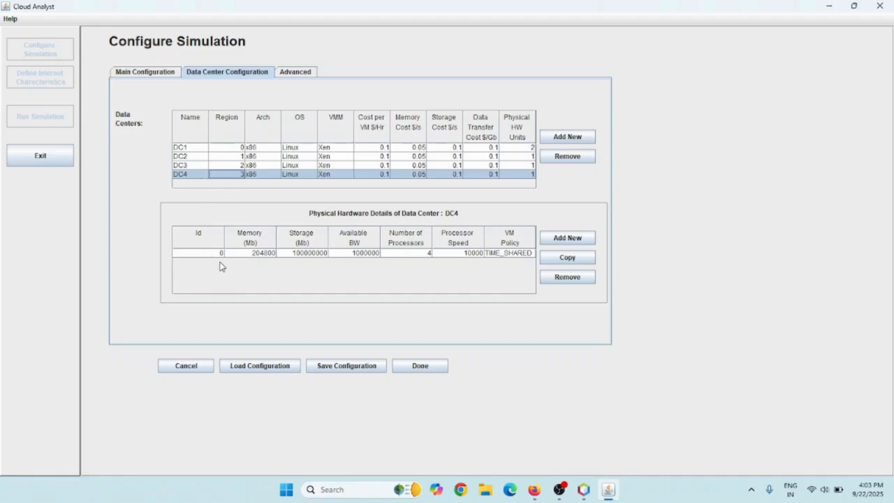
Step: Examine the physical hardware details of data centers DC4, DC1 and DC3
left_click(200, 256)
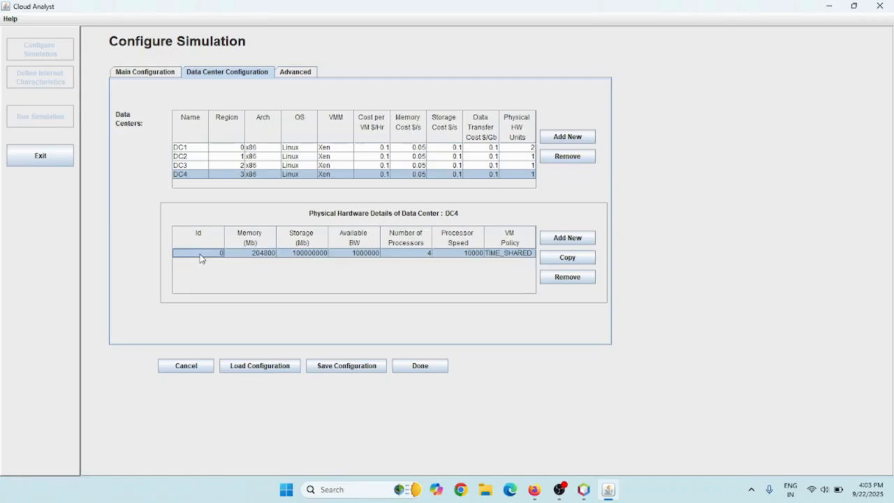
left_click(510, 148)
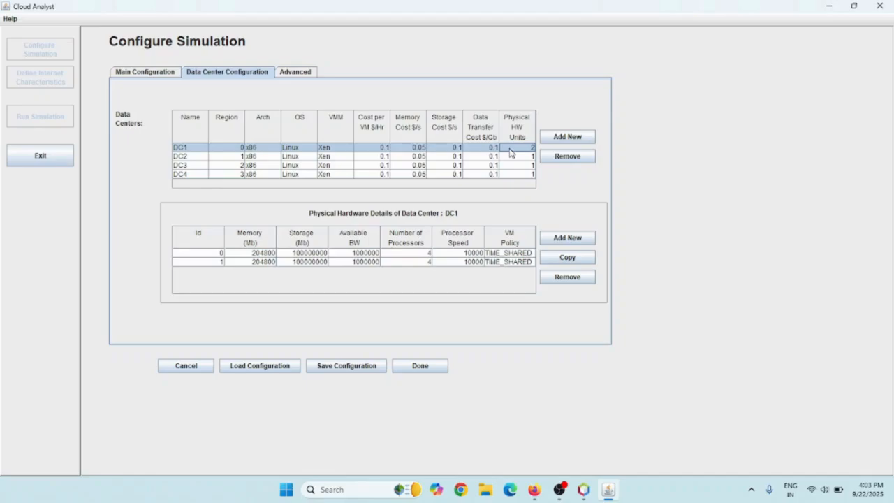
left_click(512, 166)
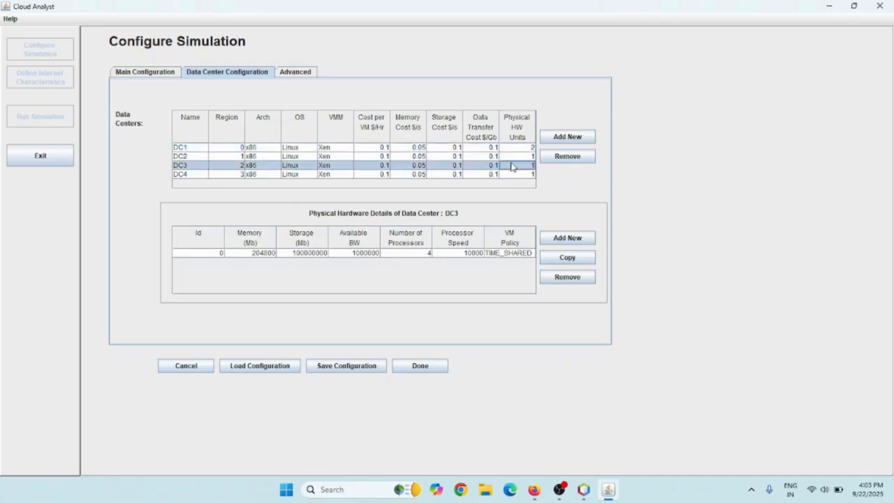
left_click(520, 147)
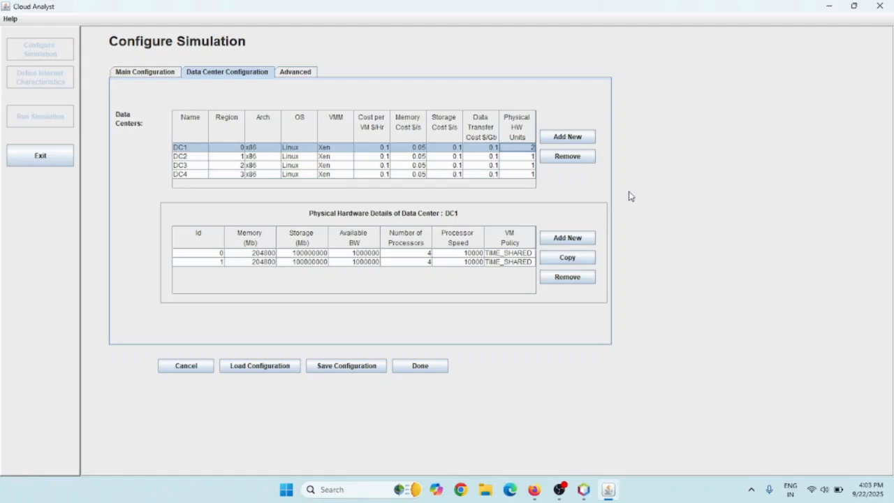
Step: Add three application deployment entries in the main configuration, assigned to data centers DC2, DC3 and DC4
left_click(142, 73)
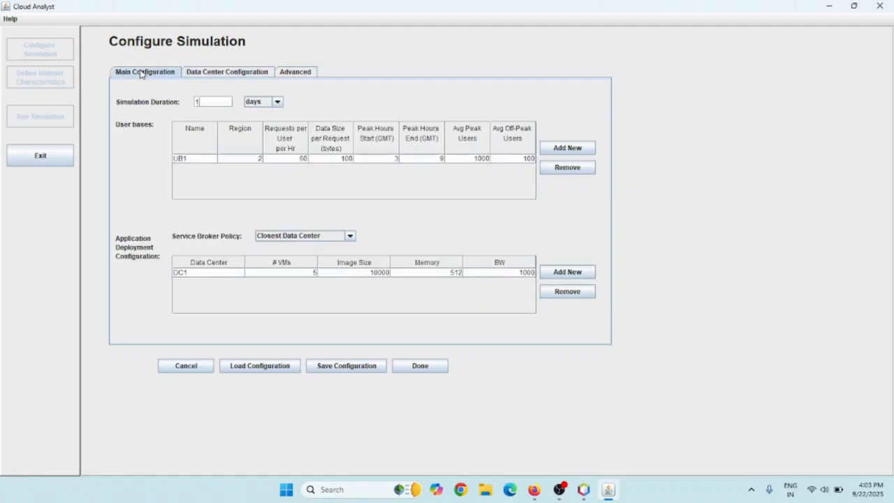
left_click(561, 272)
left_click(234, 275)
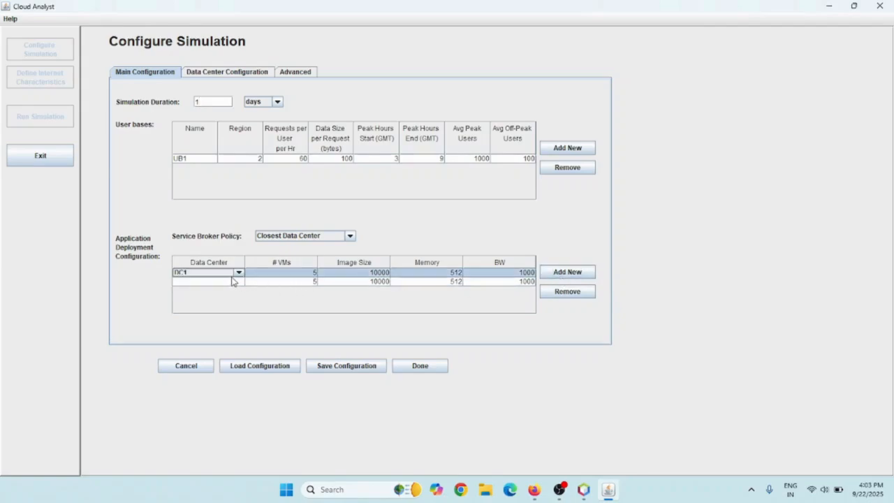
left_click(236, 281)
left_click(217, 303)
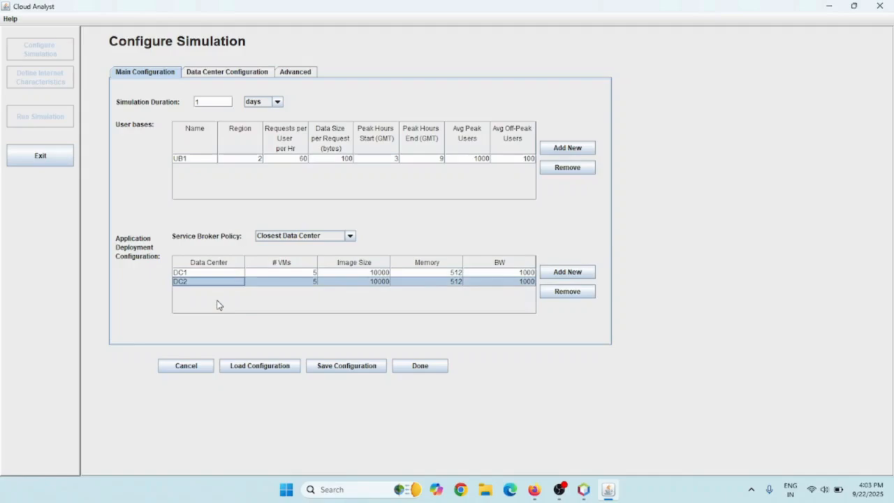
left_click(568, 273)
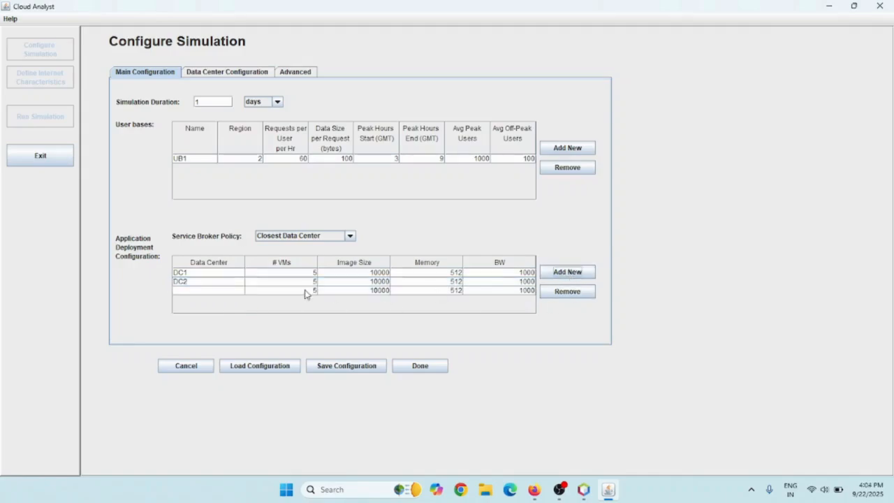
left_click(236, 289)
left_click(224, 323)
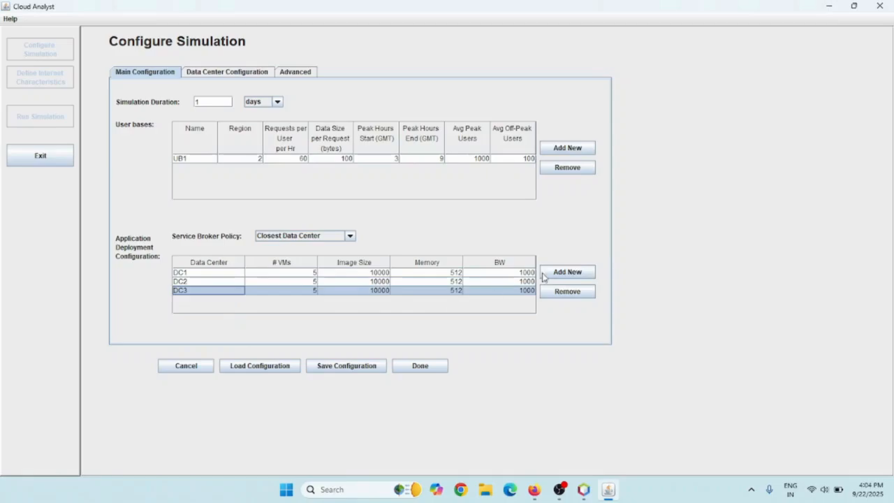
left_click(567, 273)
left_click(214, 300)
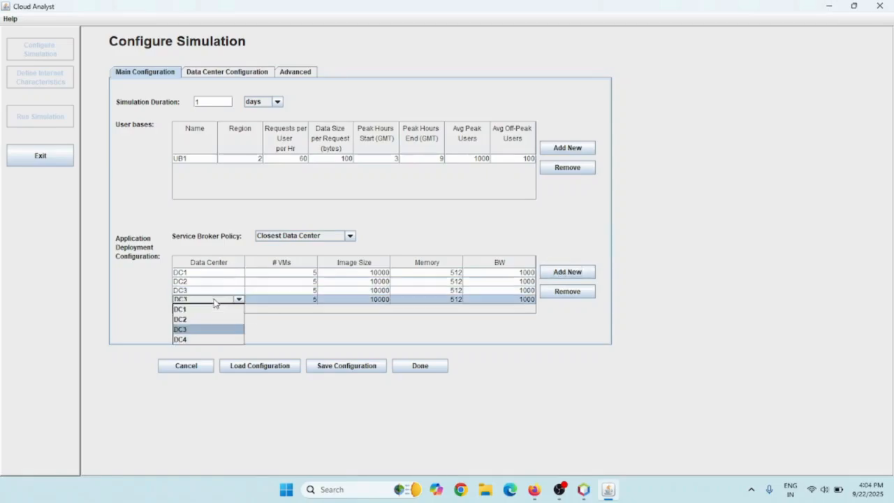
left_click(210, 340)
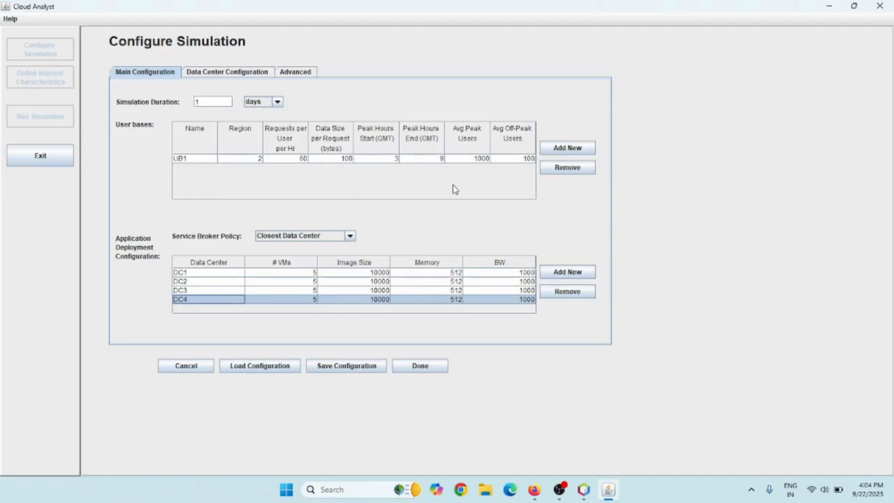
Step: Add three user bases and assign them to regions 0, 1 and 3
left_click(561, 149)
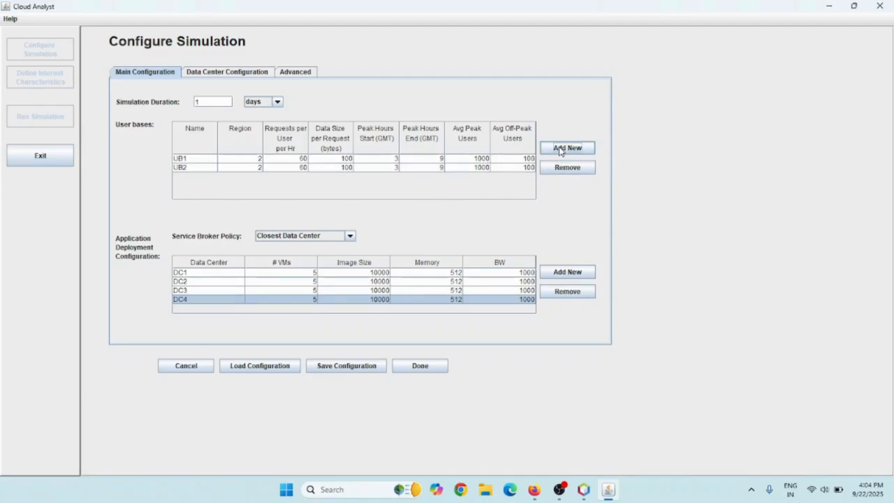
left_click(236, 168)
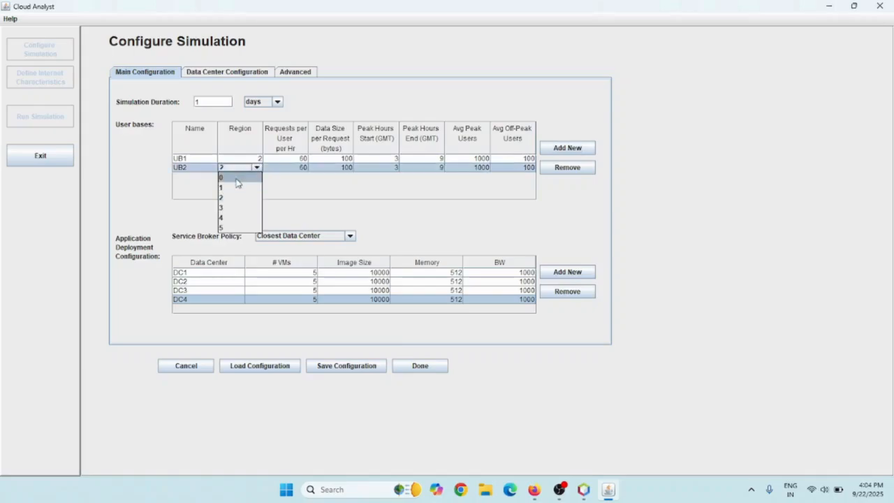
left_click(236, 179)
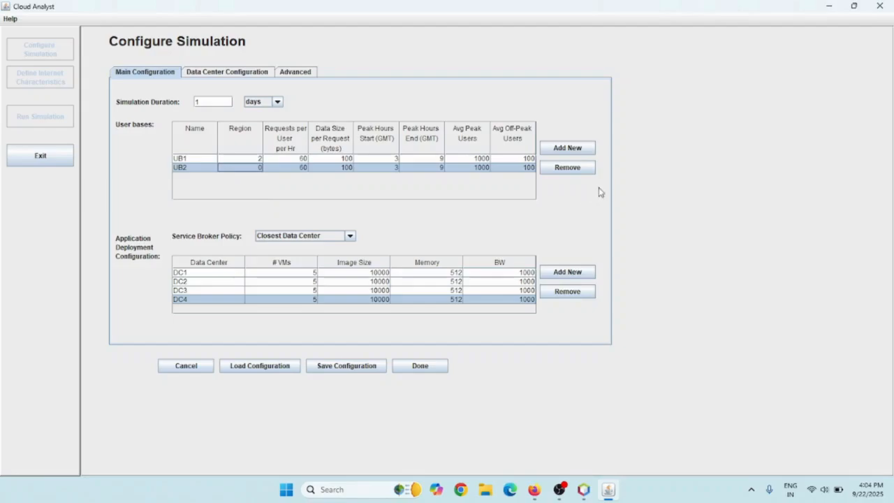
left_click(563, 149)
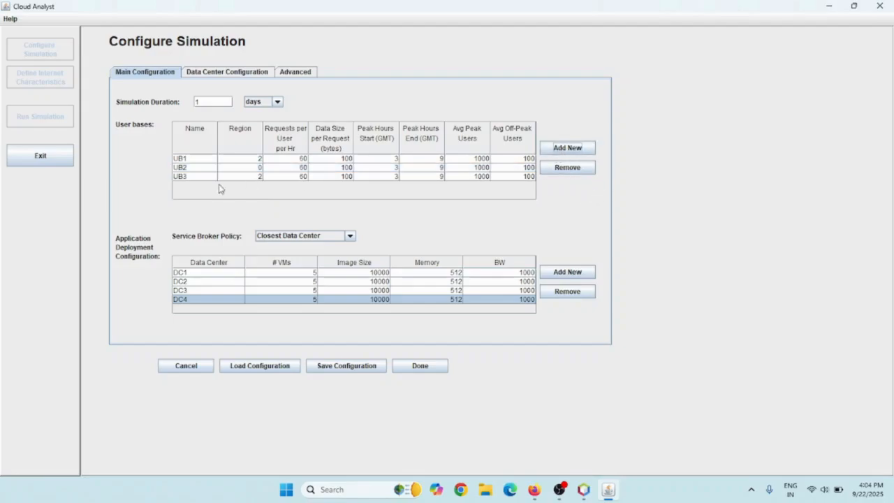
left_click(228, 178)
left_click(227, 197)
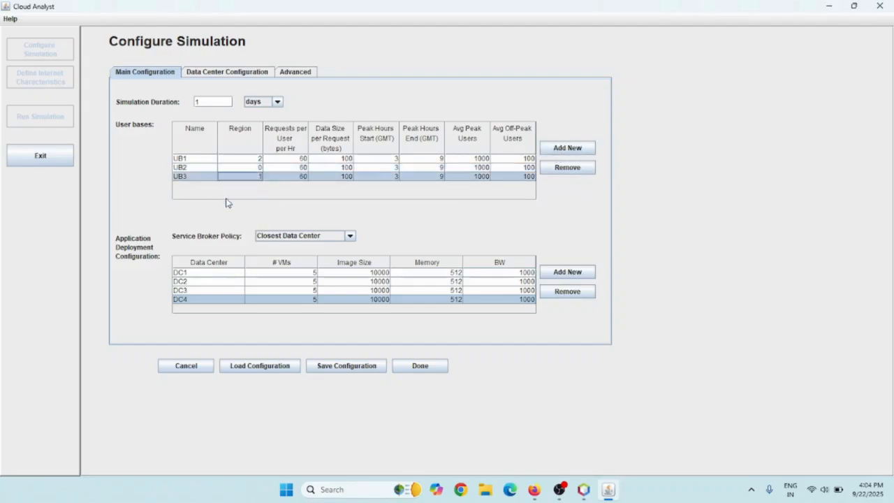
left_click(569, 149)
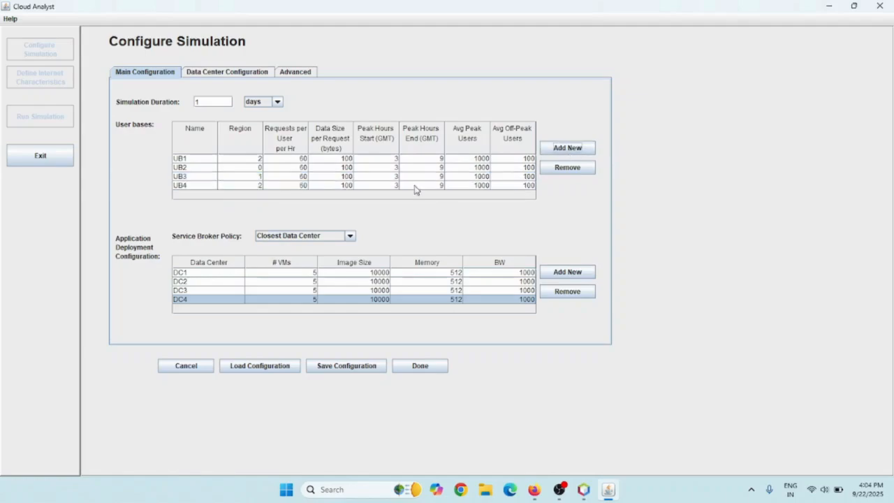
left_click(237, 186)
left_click(227, 226)
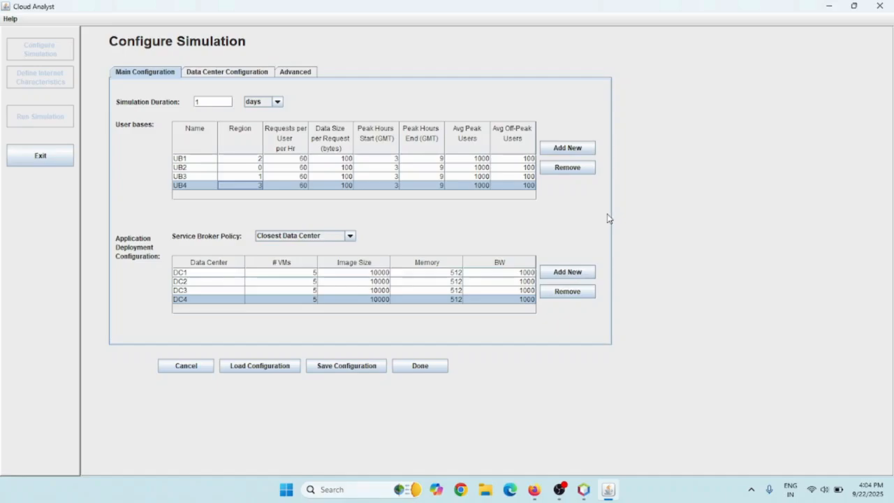
Step: Select Closest Data Center as the service broker policy, and finish the configuration after reviewing the advanced settings
left_click(283, 239)
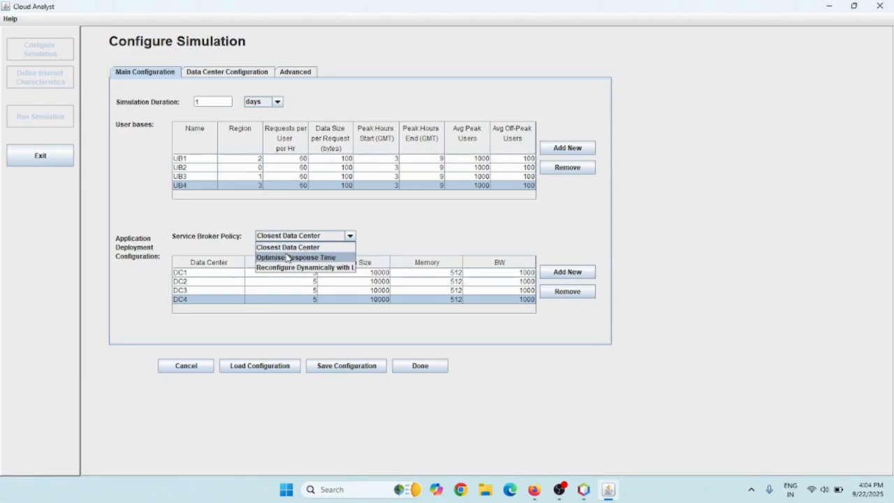
left_click(288, 249)
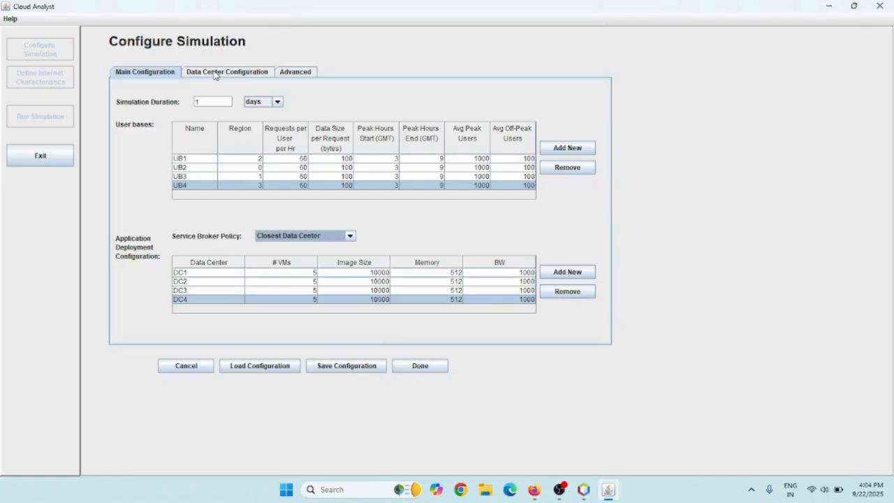
left_click(297, 76)
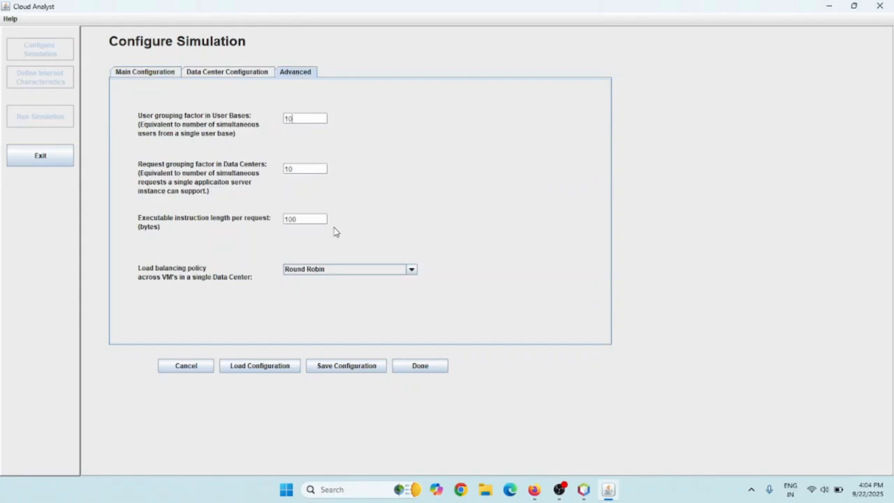
left_click(420, 366)
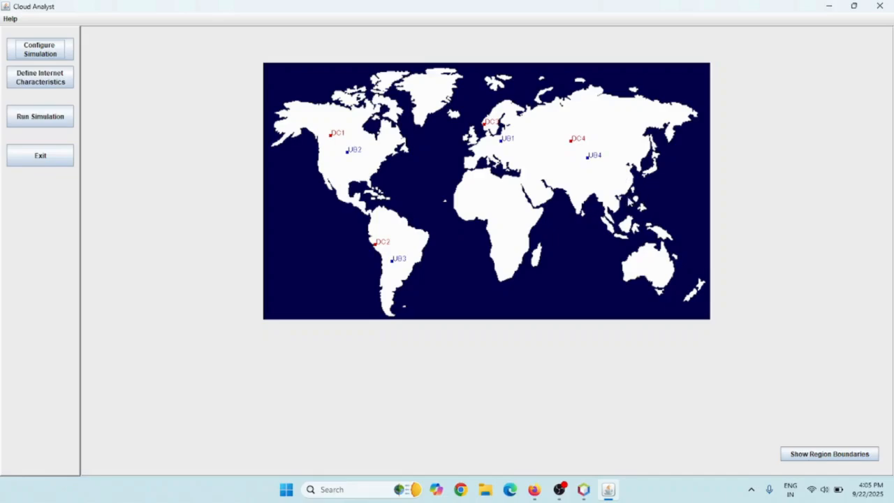
Step: Review the delay and bandwidth matrices of the Internet characteristics and cancel out of them
left_click(40, 80)
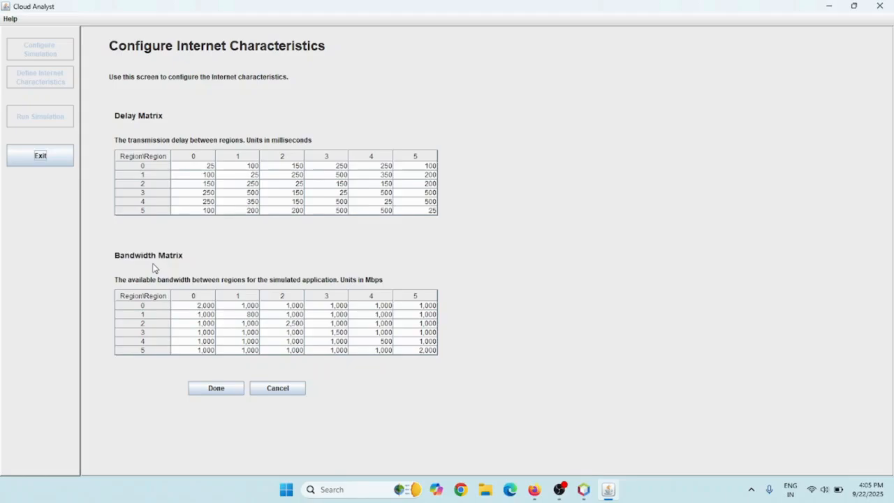
left_click(274, 395)
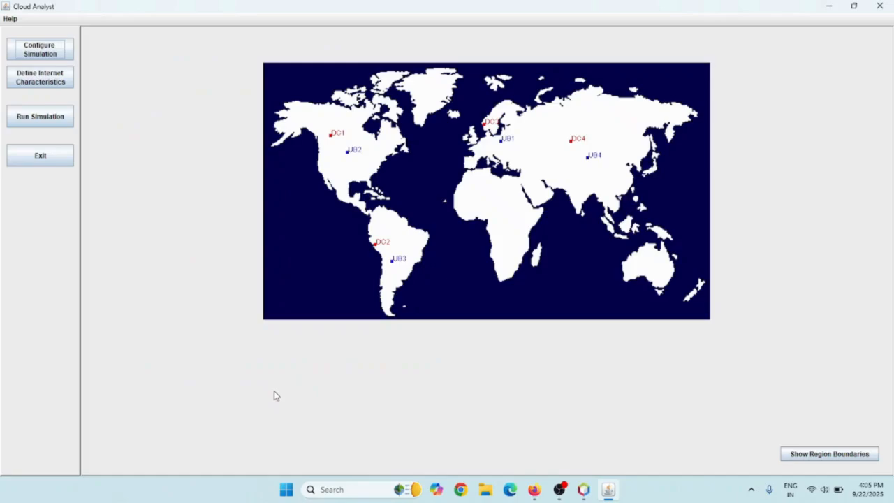
Step: Run the simulation, review the response times, data center loading and costs in the results, and close the report
left_click(48, 123)
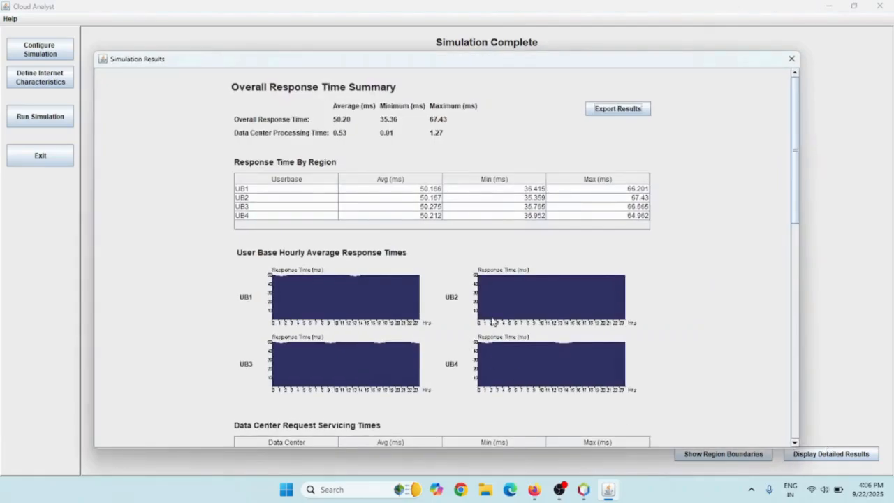
scroll(546, 315, "down", 2)
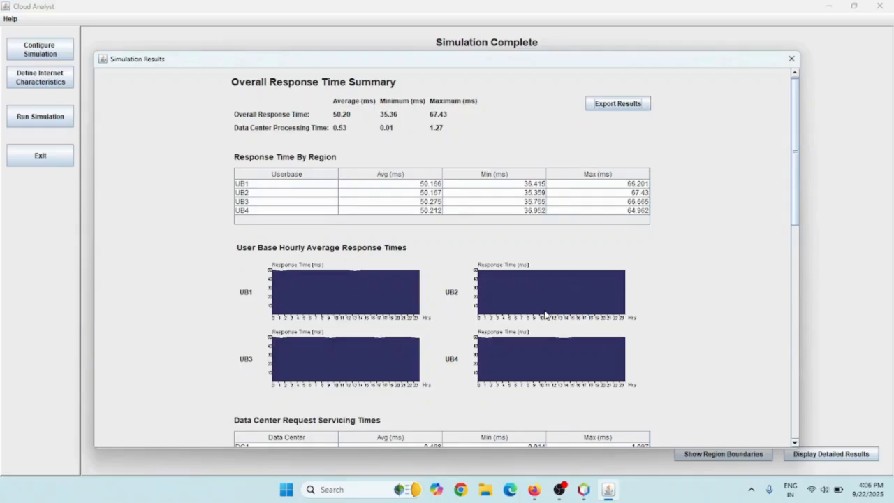
scroll(545, 315, "down", 3)
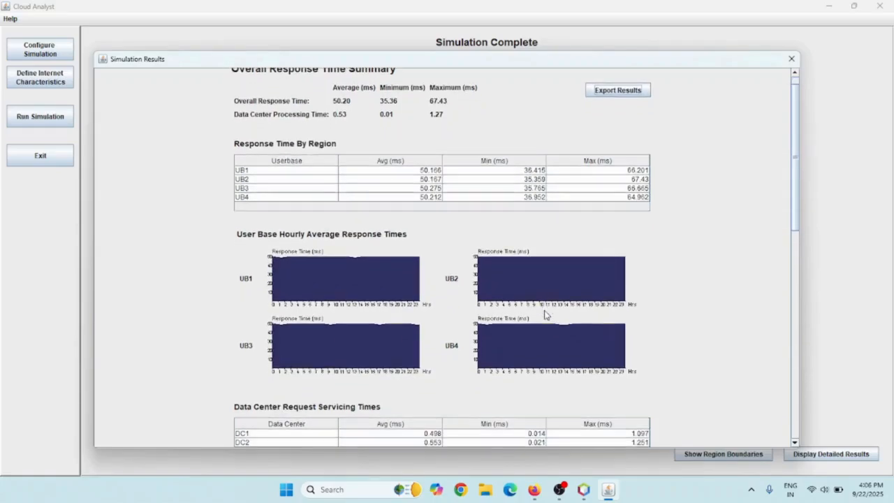
left_click_drag(797, 198, 796, 404)
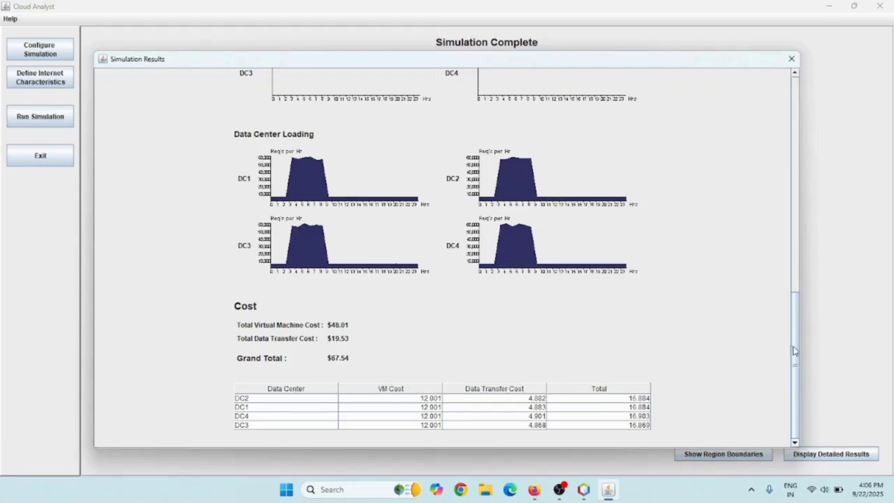
left_click_drag(797, 351, 800, 129)
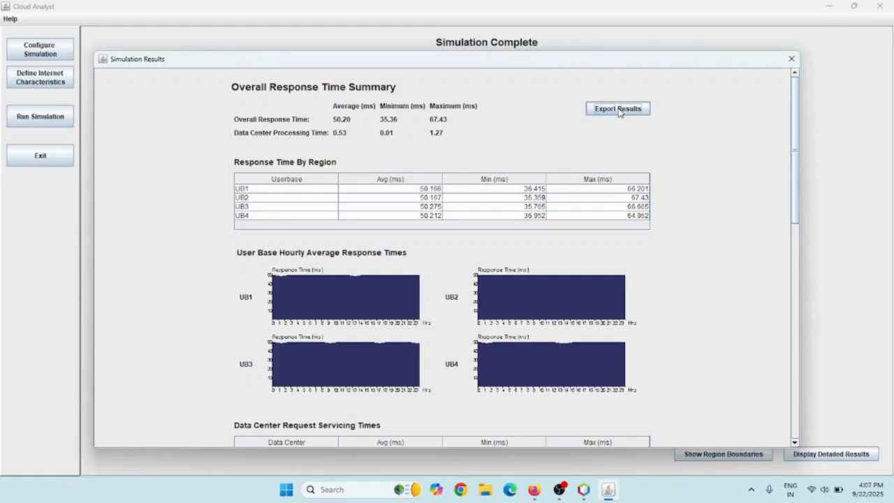
left_click(792, 60)
Step: Reopen the simulation's main configuration and examine the available service broker policy options
left_click(53, 56)
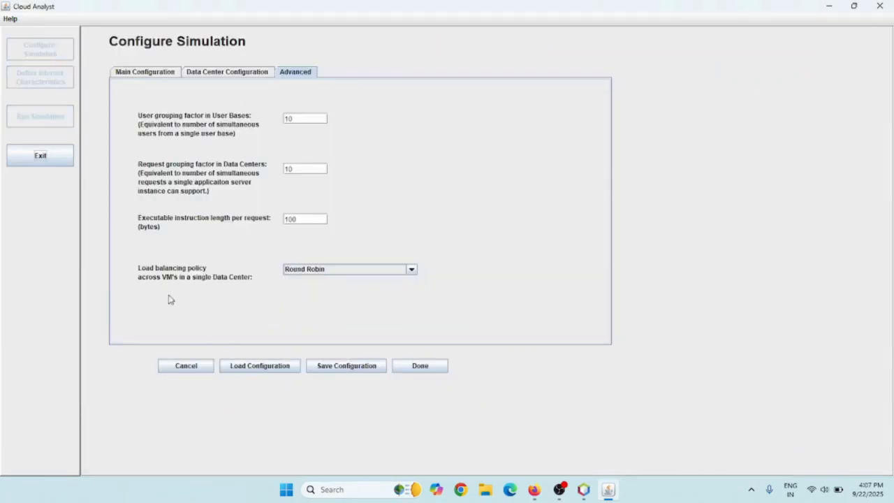
left_click(142, 72)
left_click(346, 237)
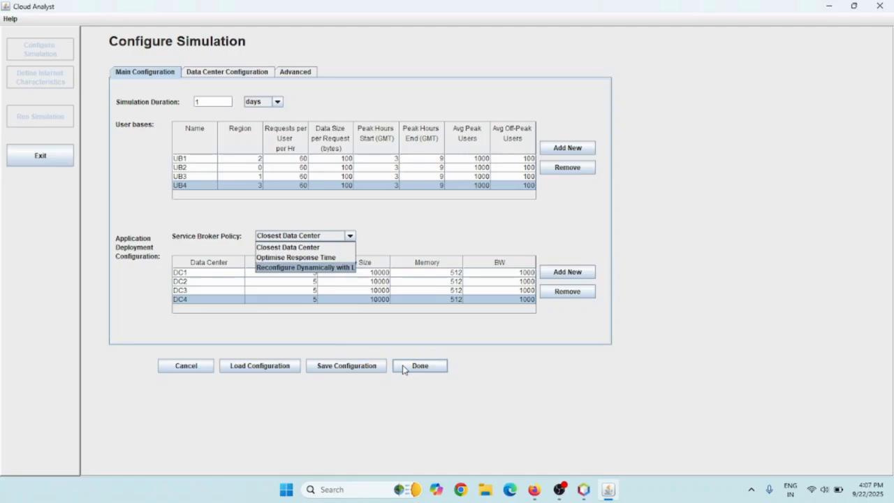
left_click(397, 339)
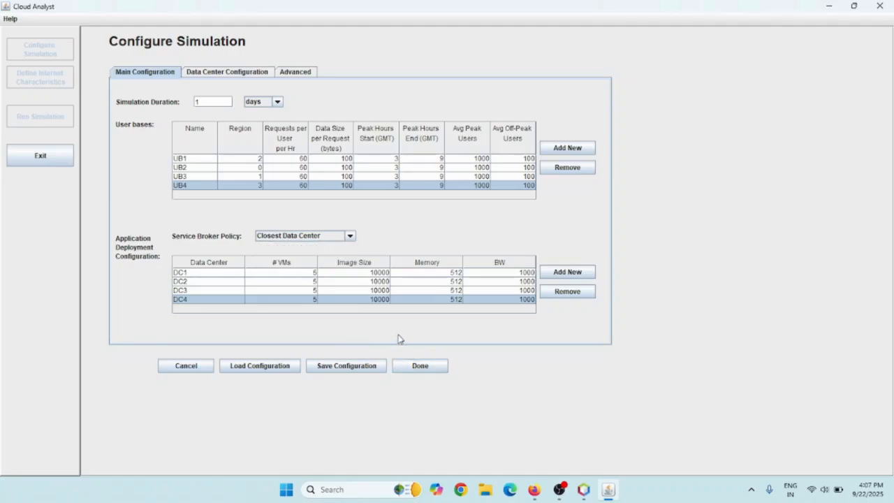
left_click(280, 236)
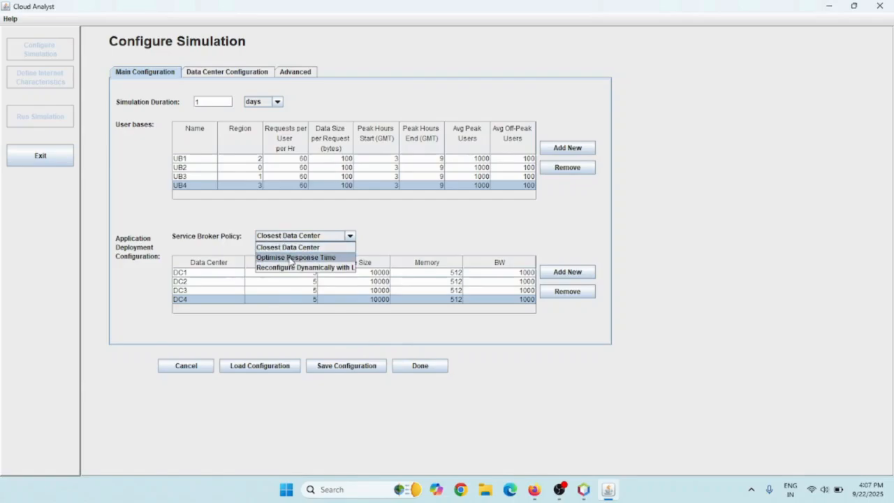